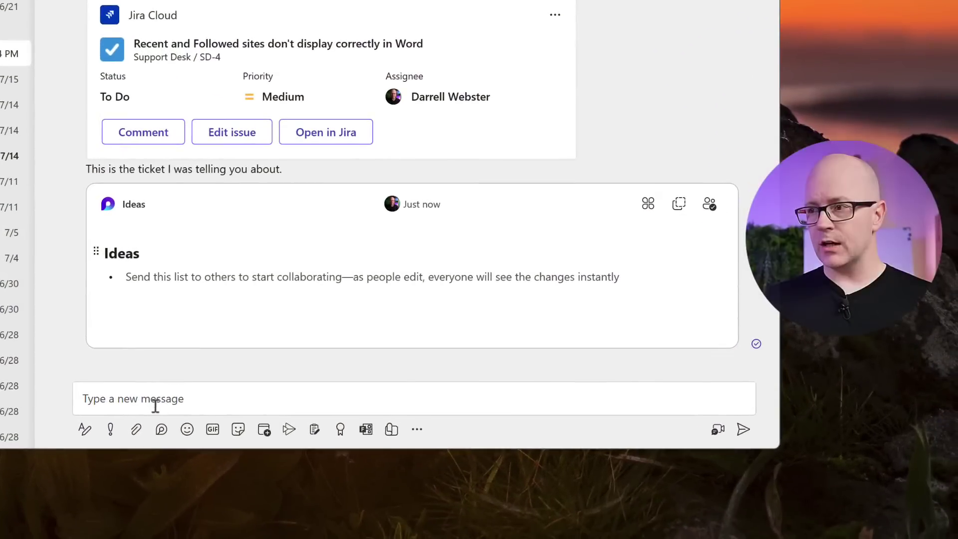
# Create a Loop task list titled "Things to do relating to presentation planning" and send it to the chat.
pyautogui.click(162, 431)
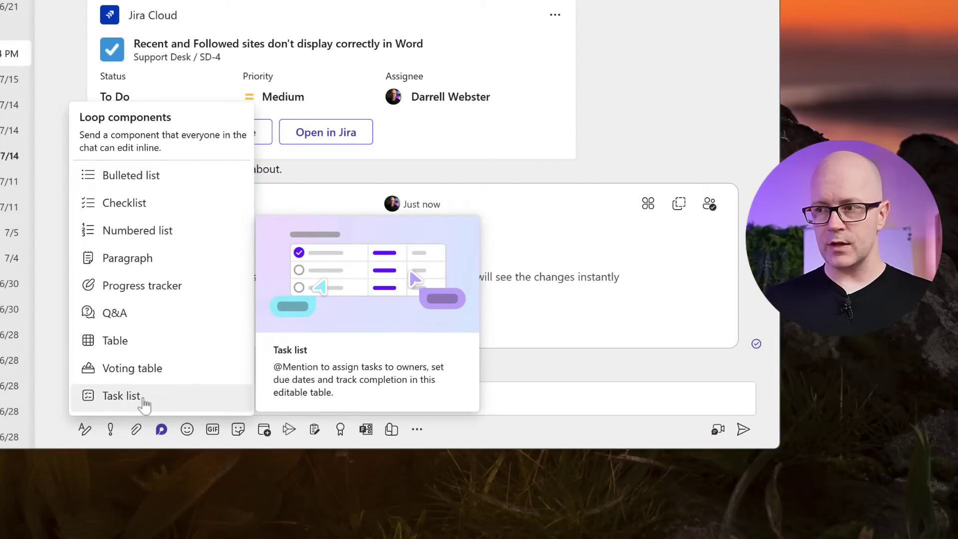
pyautogui.click(144, 405)
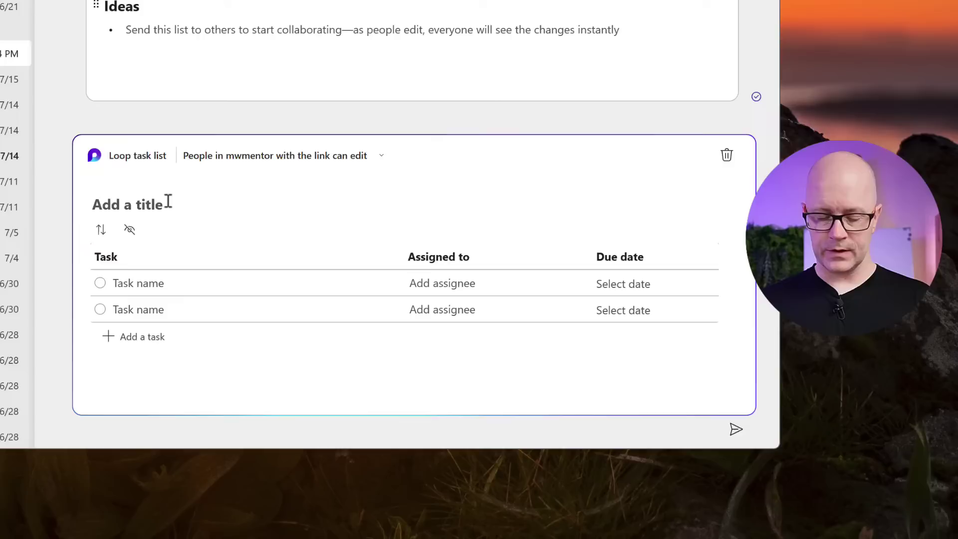
pyautogui.write('Things to do ')
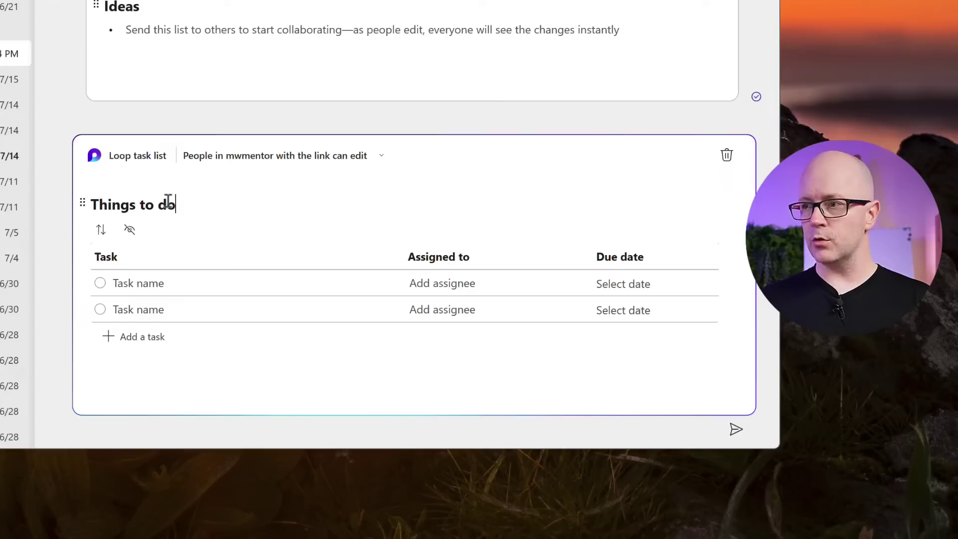
pyautogui.write('relating to ')
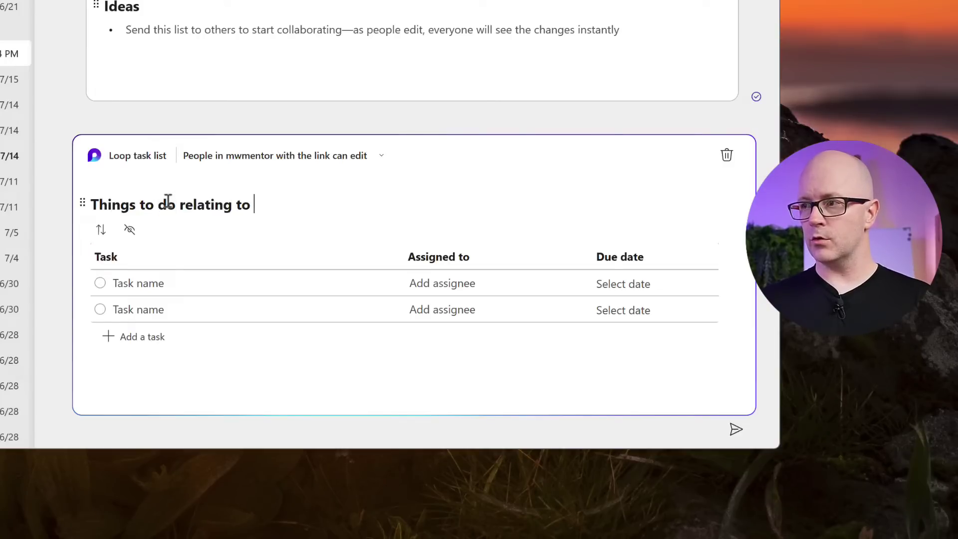
pyautogui.write('presentatio')
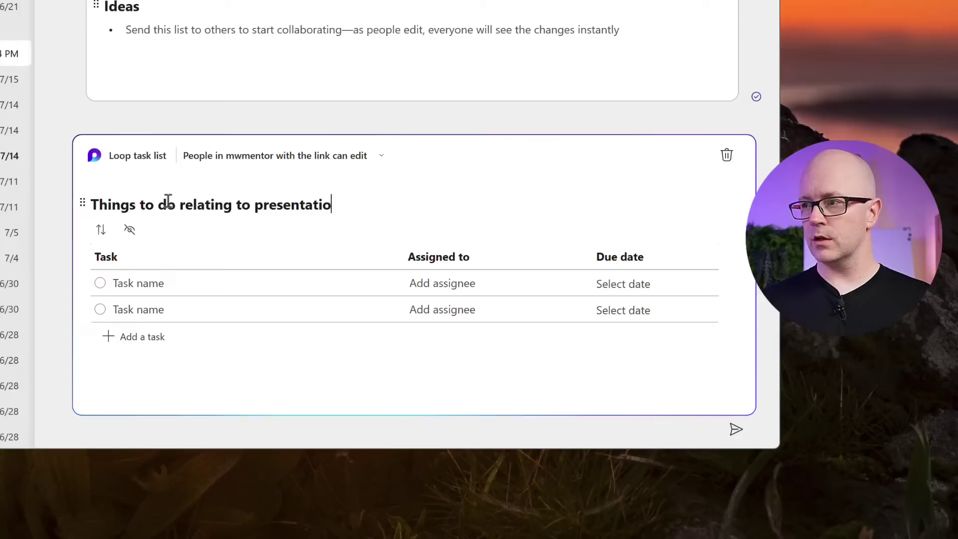
pyautogui.write('n planning')
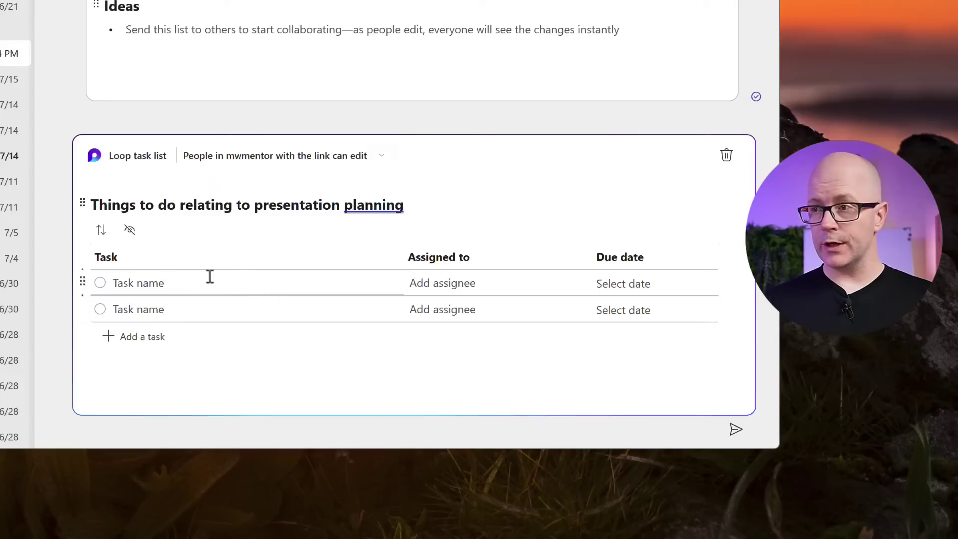
pyautogui.click(740, 436)
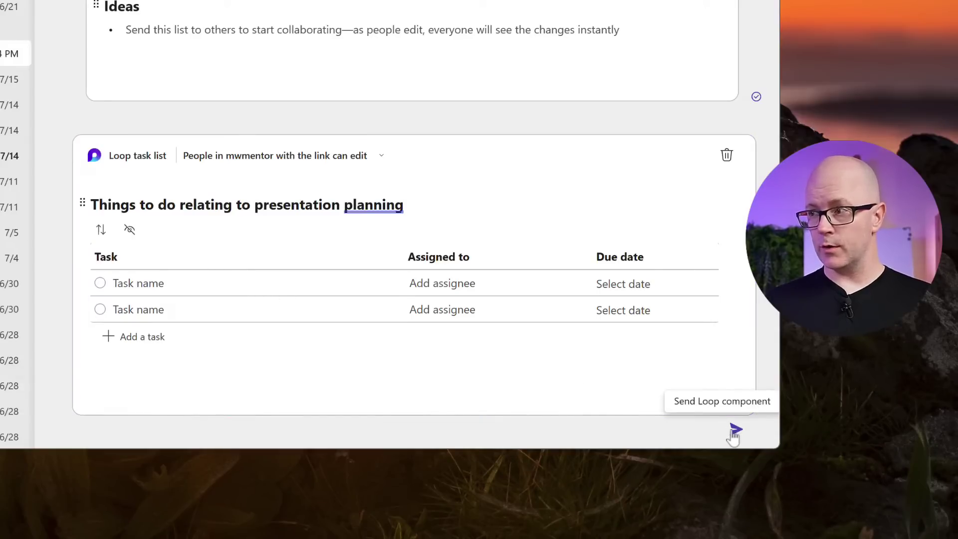
pyautogui.click(735, 432)
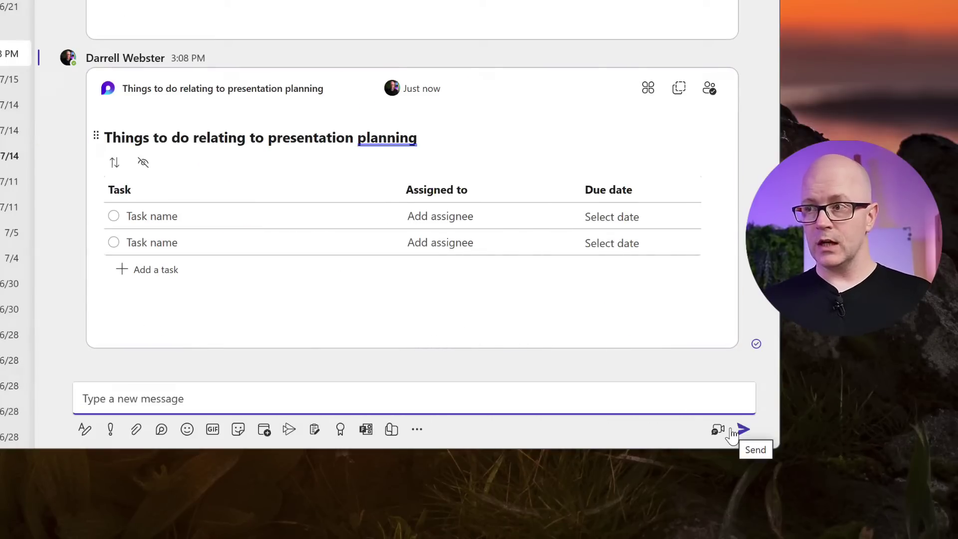
# Name the first task "Outline" in the sent task list and assign it to a colleague.
pyautogui.click(220, 215)
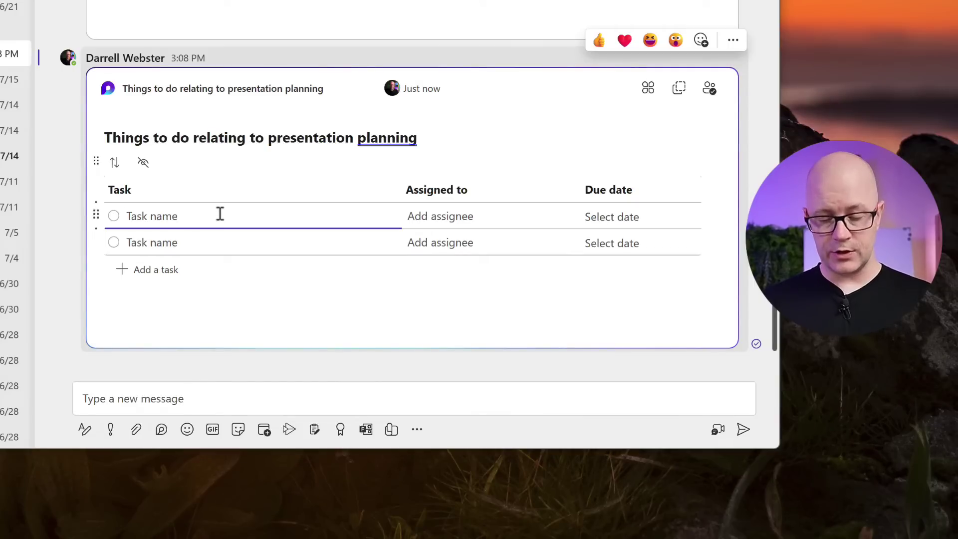
pyautogui.write('Outline')
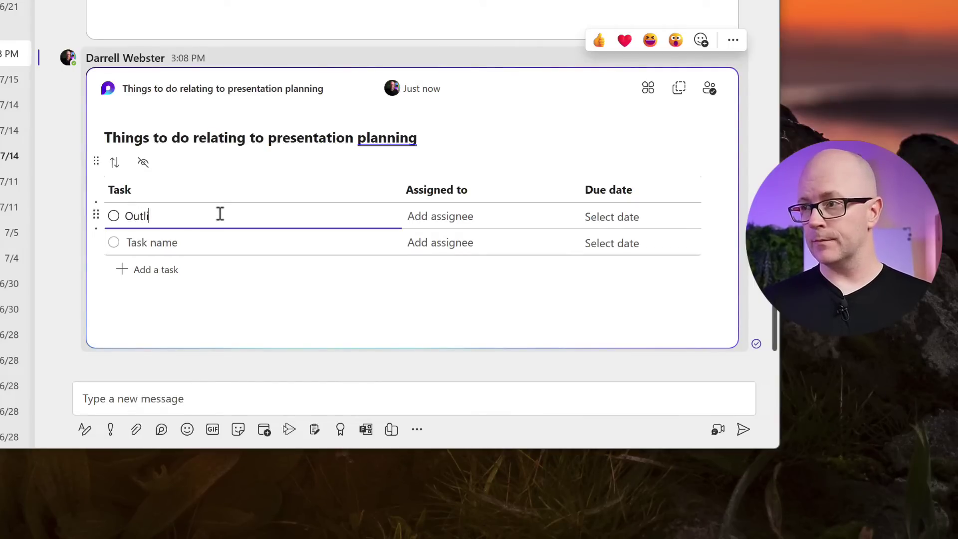
pyautogui.click(452, 220)
pyautogui.write('lor')
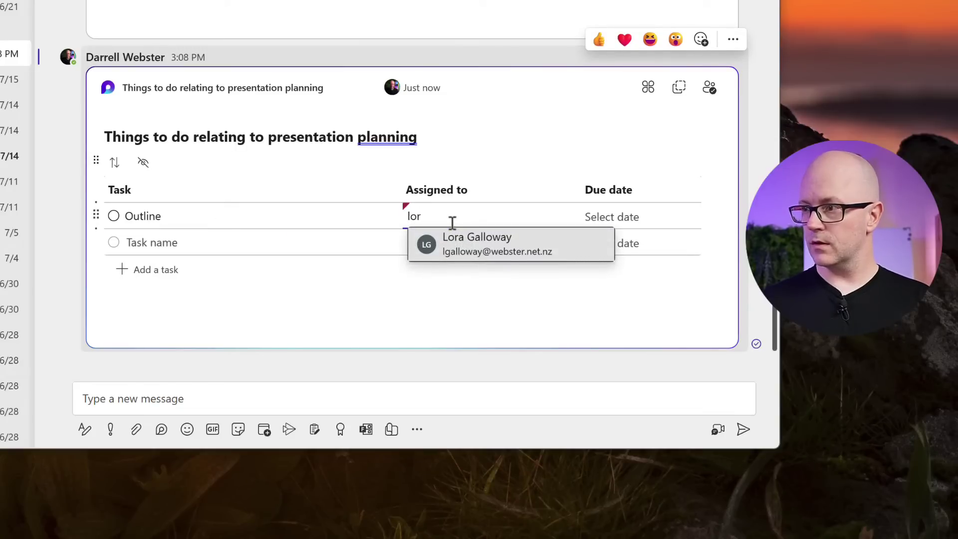
pyautogui.click(463, 242)
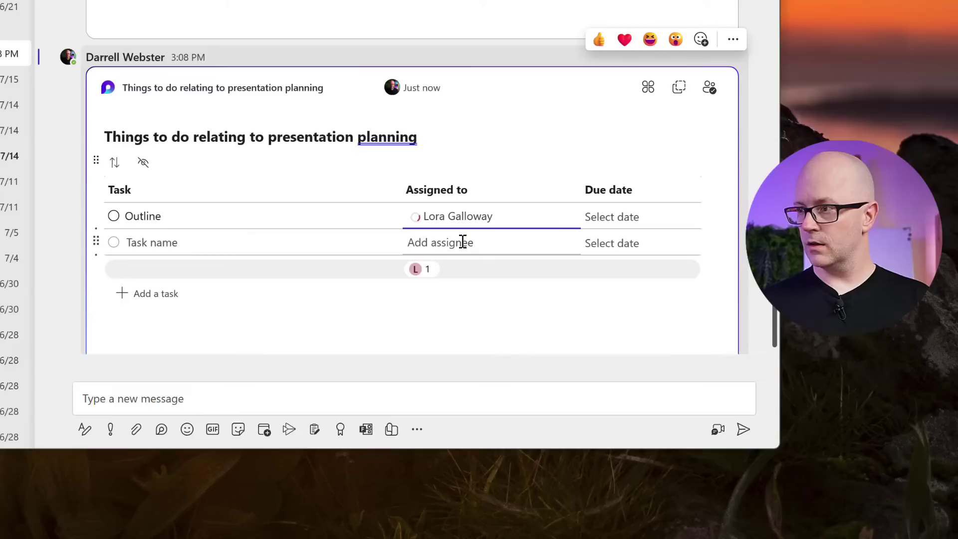
# Name the second task "Find related references and research" and assign it to the chat's own account holder.
pyautogui.click(202, 244)
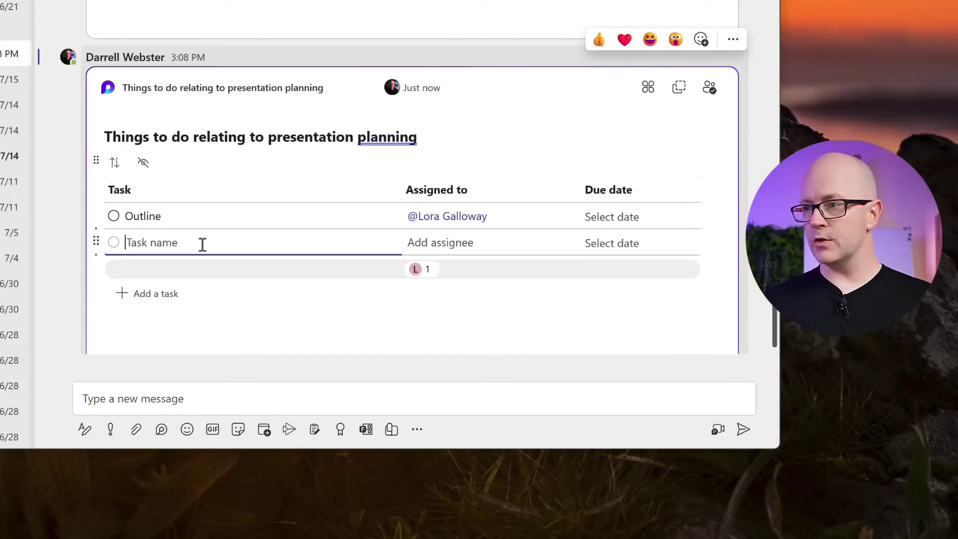
pyautogui.write('Find ')
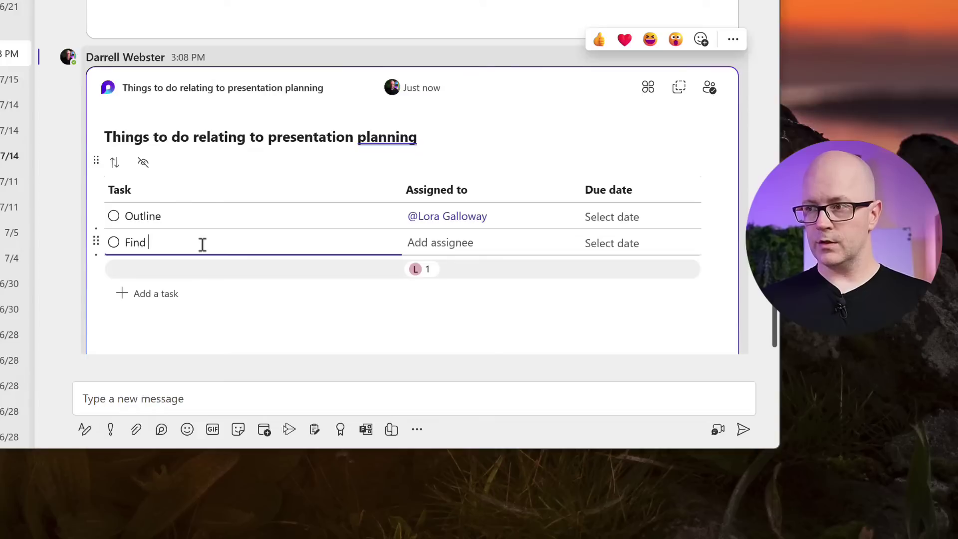
pyautogui.write('related ref')
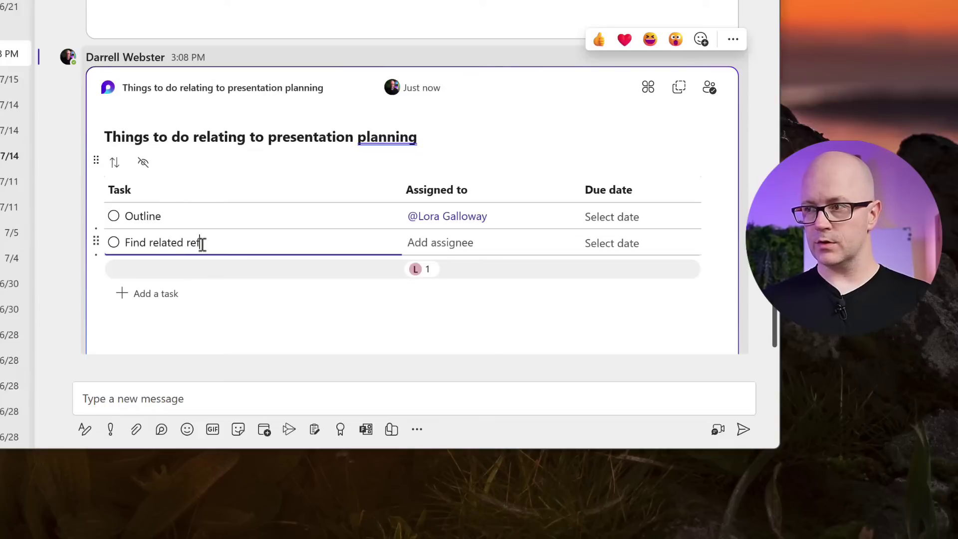
pyautogui.write('e')
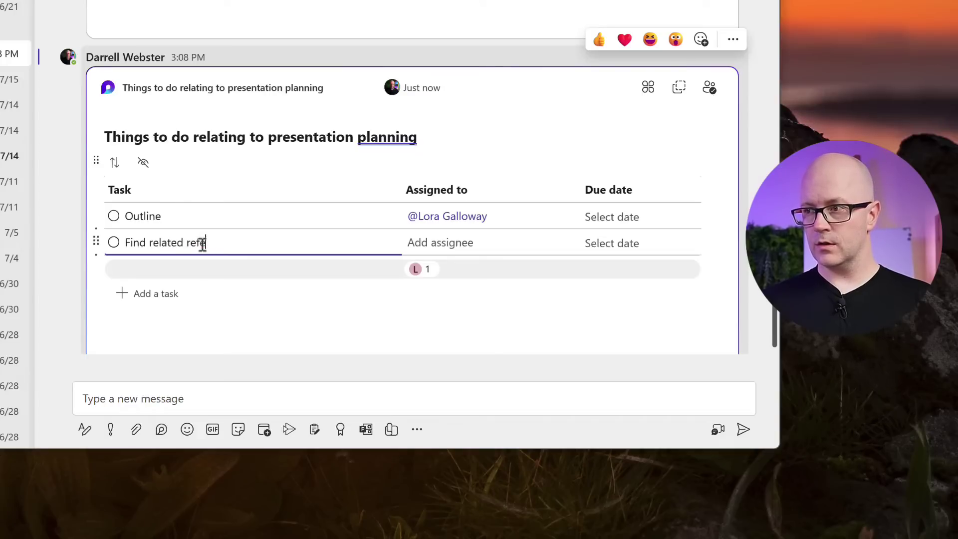
pyautogui.write('rences and re')
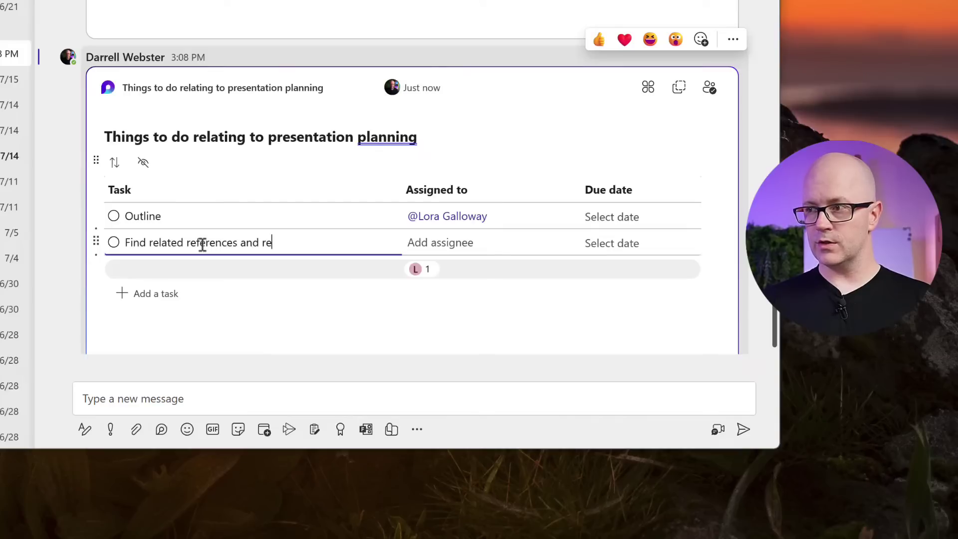
pyautogui.write('search')
pyautogui.press('Tab')
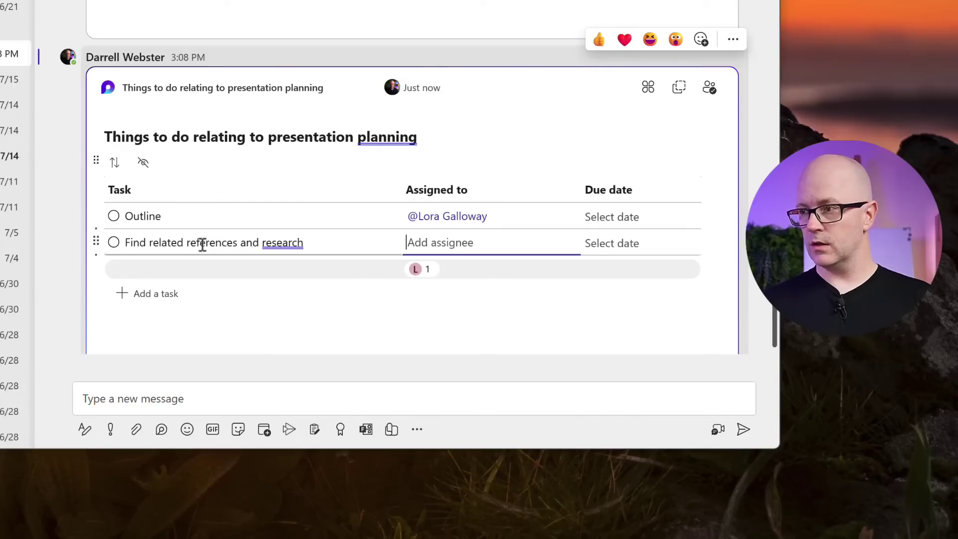
pyautogui.write('darrell')
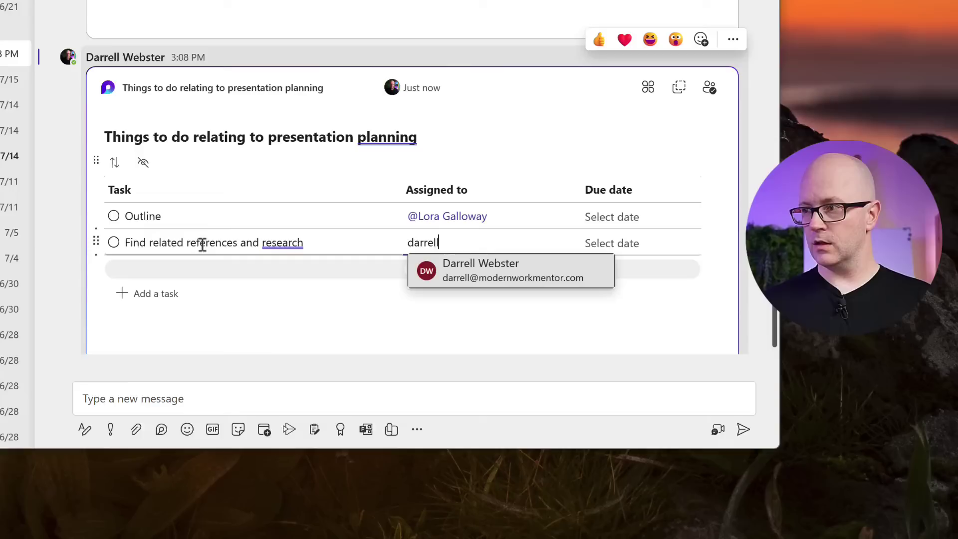
pyautogui.press('Return')
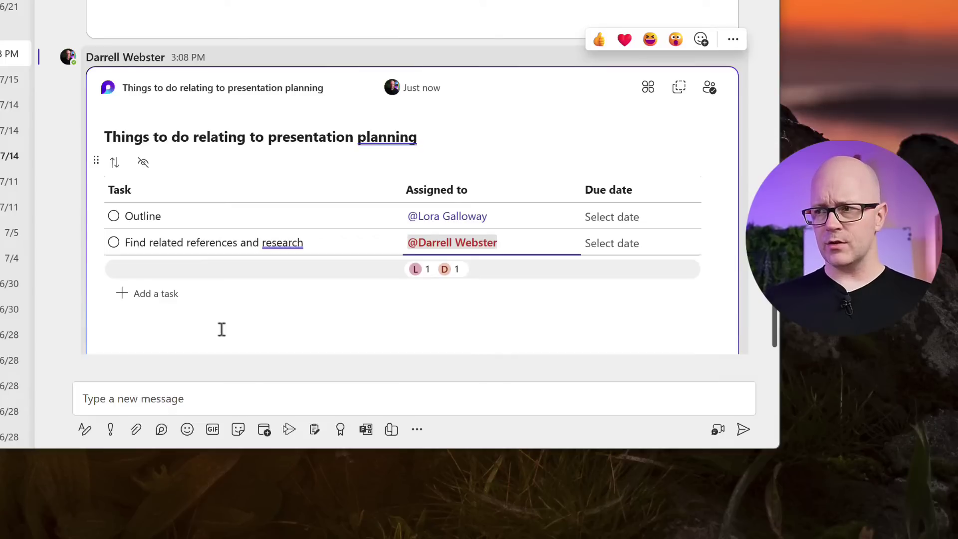
# Insert a bulleted list below the task list and fill it with two "asdf" items.
pyautogui.click(193, 334)
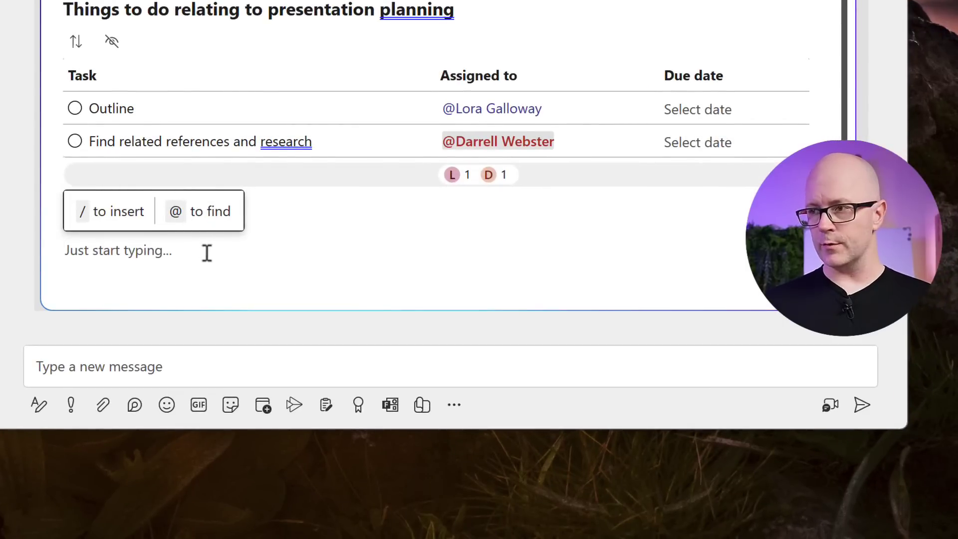
pyautogui.write('/')
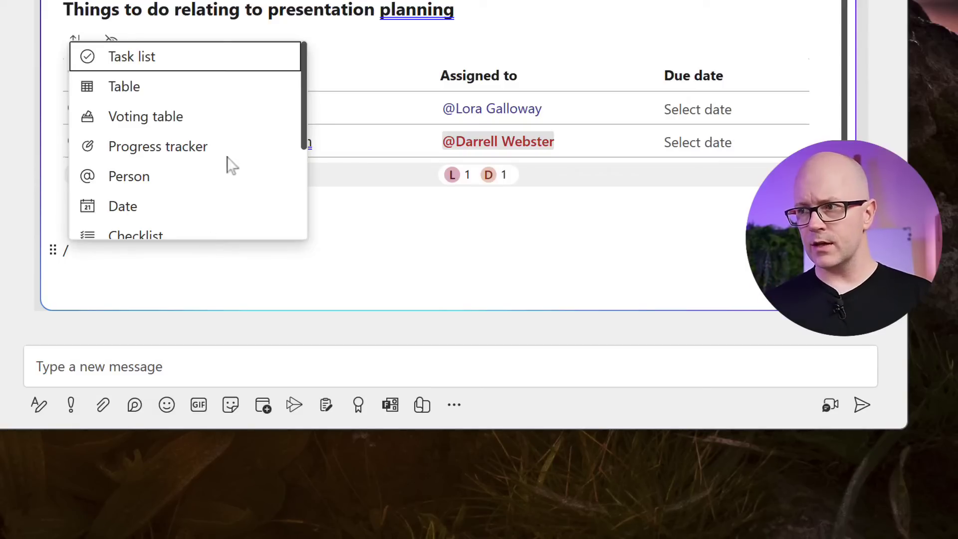
pyautogui.scroll(-2, 256, 140)
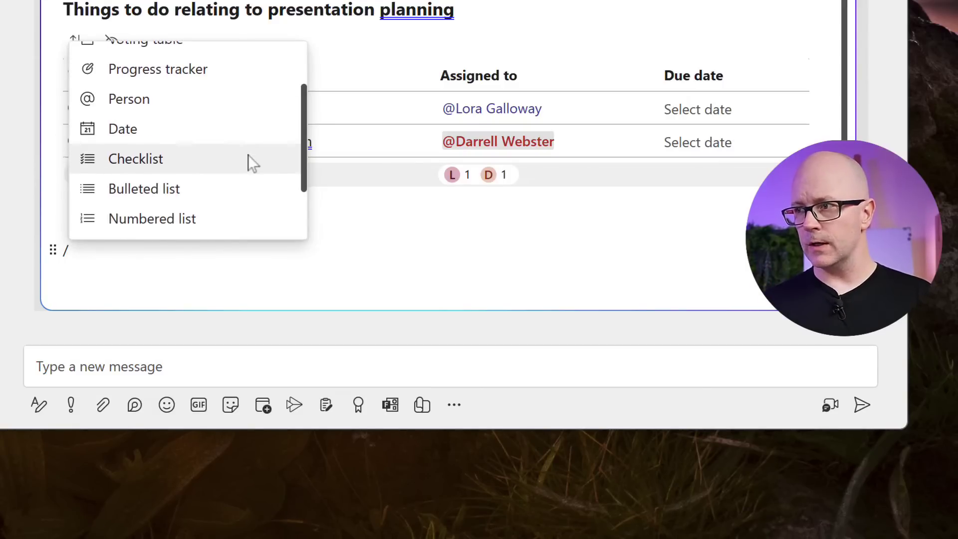
pyautogui.scroll(2, 245, 150)
pyautogui.scroll(-1, 230, 165)
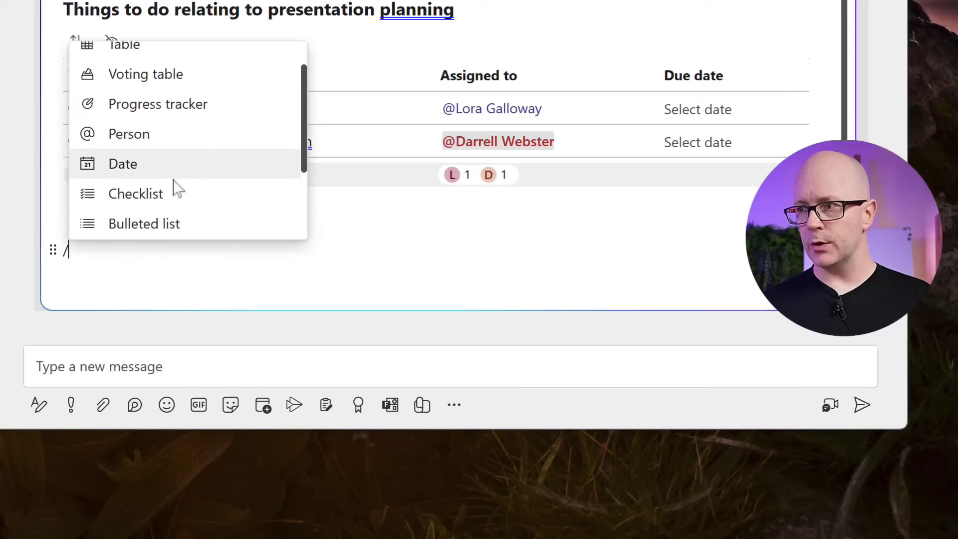
pyautogui.click(149, 225)
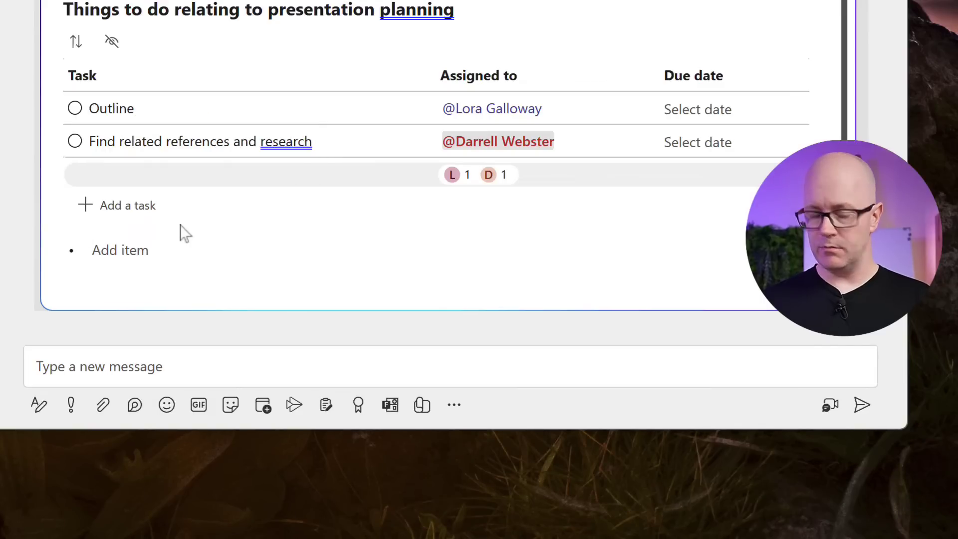
pyautogui.write('asdf')
pyautogui.press('Return')
pyautogui.write('asdf')
pyautogui.press('Return')
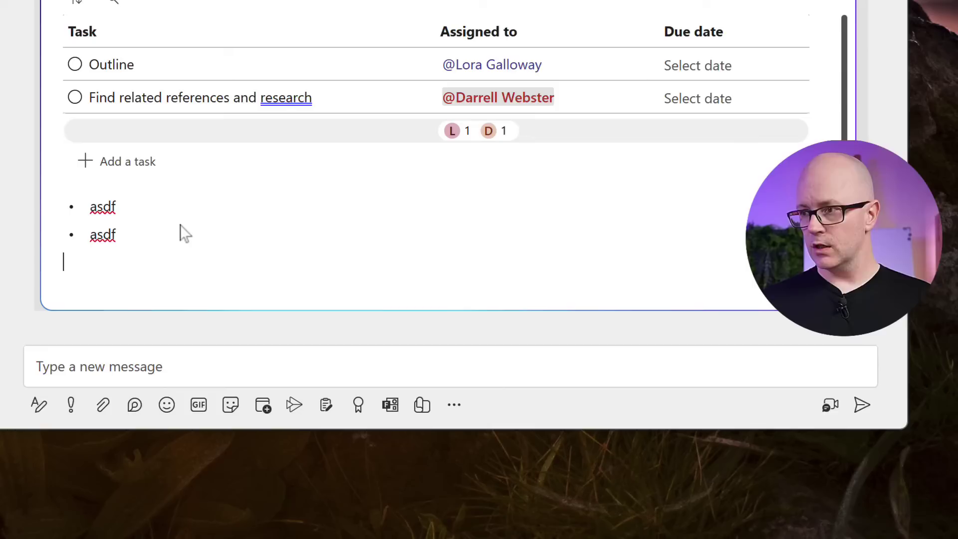
# Insert a voting table below the bulleted list and look across its columns.
pyautogui.write('/')
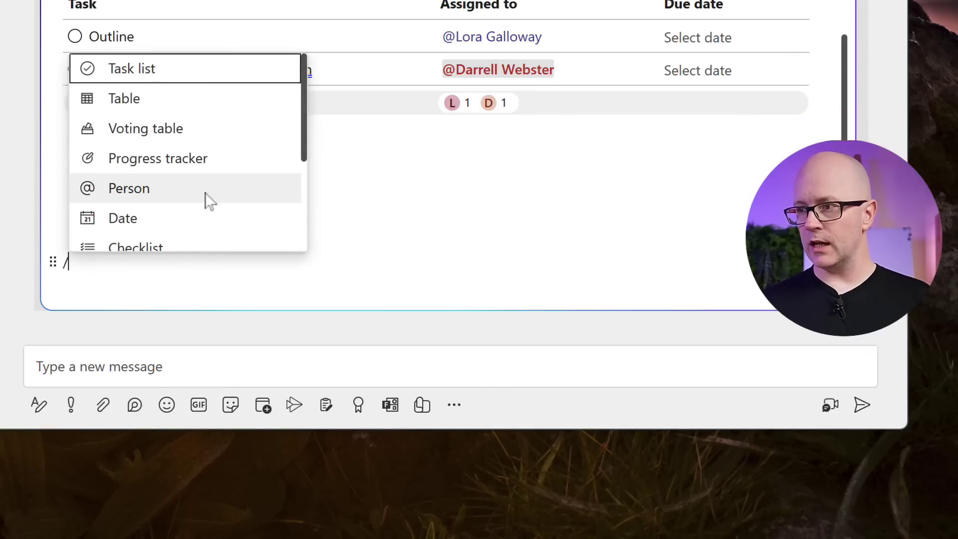
pyautogui.click(155, 95)
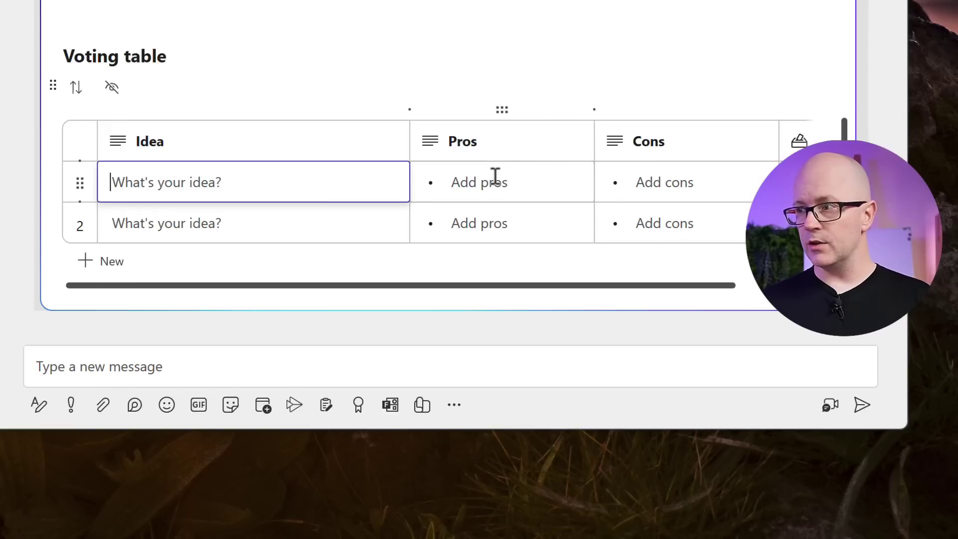
pyautogui.moveTo(529, 292); pyautogui.dragTo(661, 285)
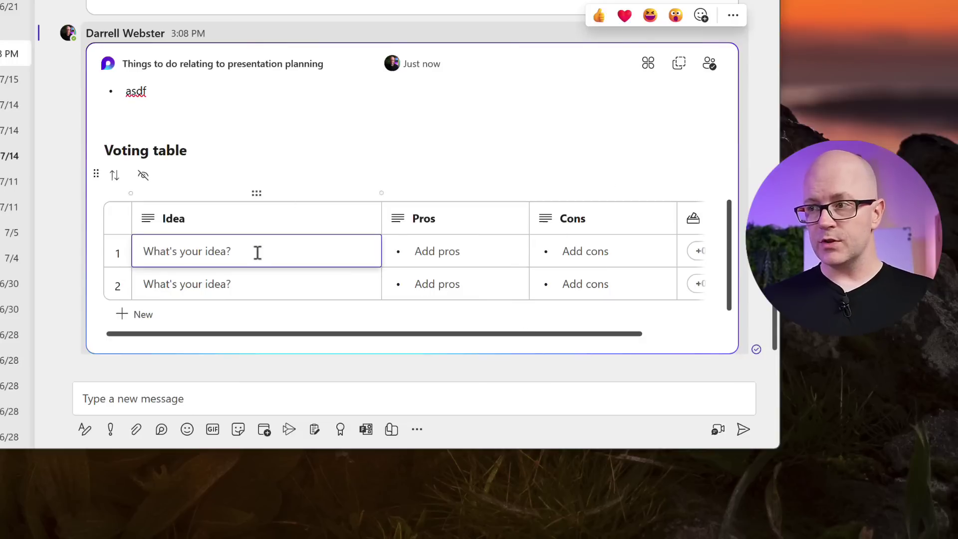
# Bring up the choice of insertable components on a new line below the voting table.
pyautogui.scroll(-2, 257, 253)
pyautogui.click(156, 325)
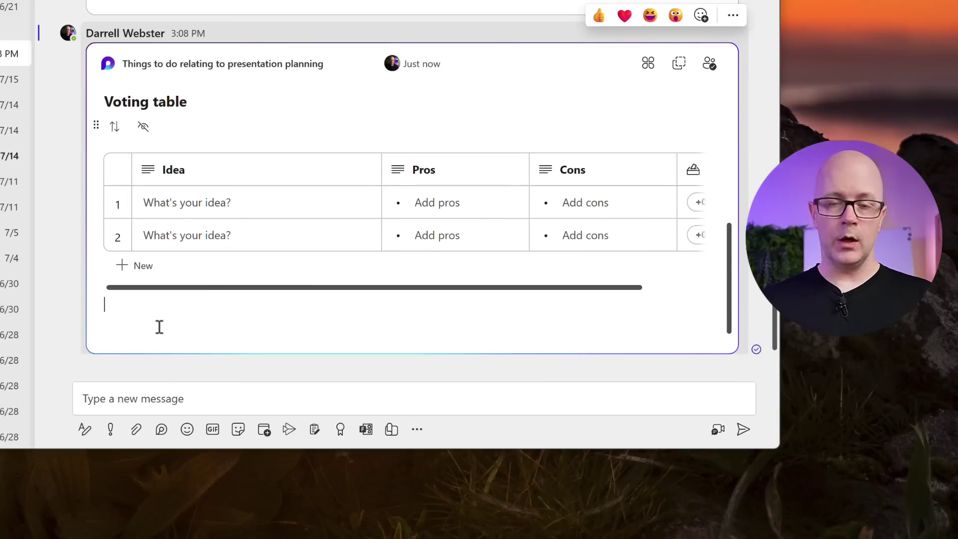
pyautogui.write('/')
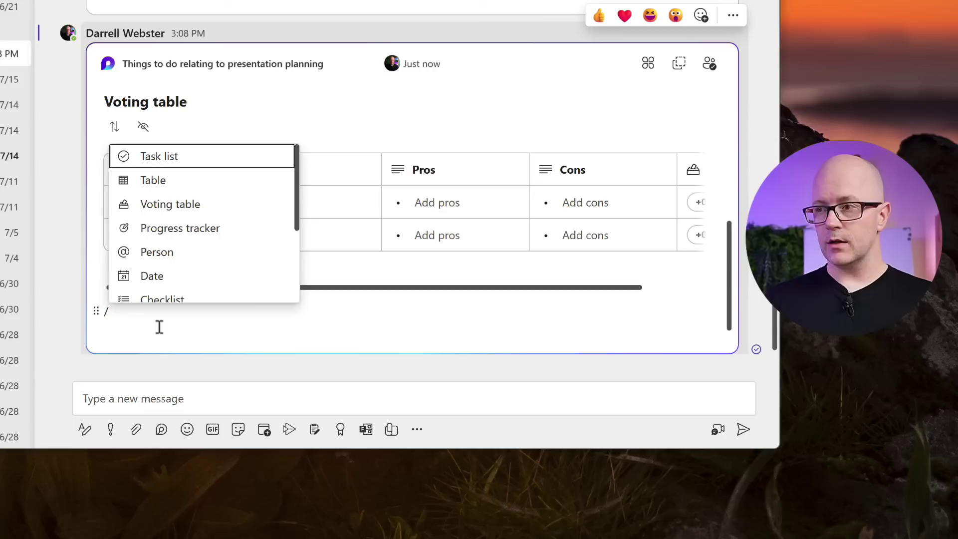